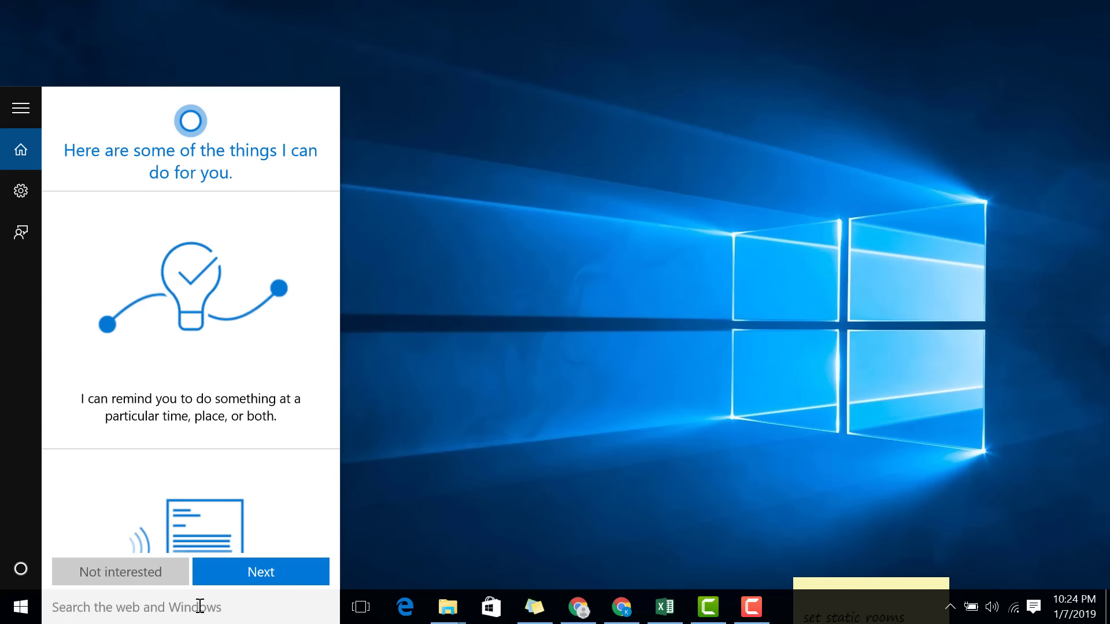
# Step: Run ipconfig in Command Prompt and find the Ethernet adapter's default gateway, 192.168.1.1
pyautogui.write('cmd')
pyautogui.press('Return')
pyautogui.write('ipc')
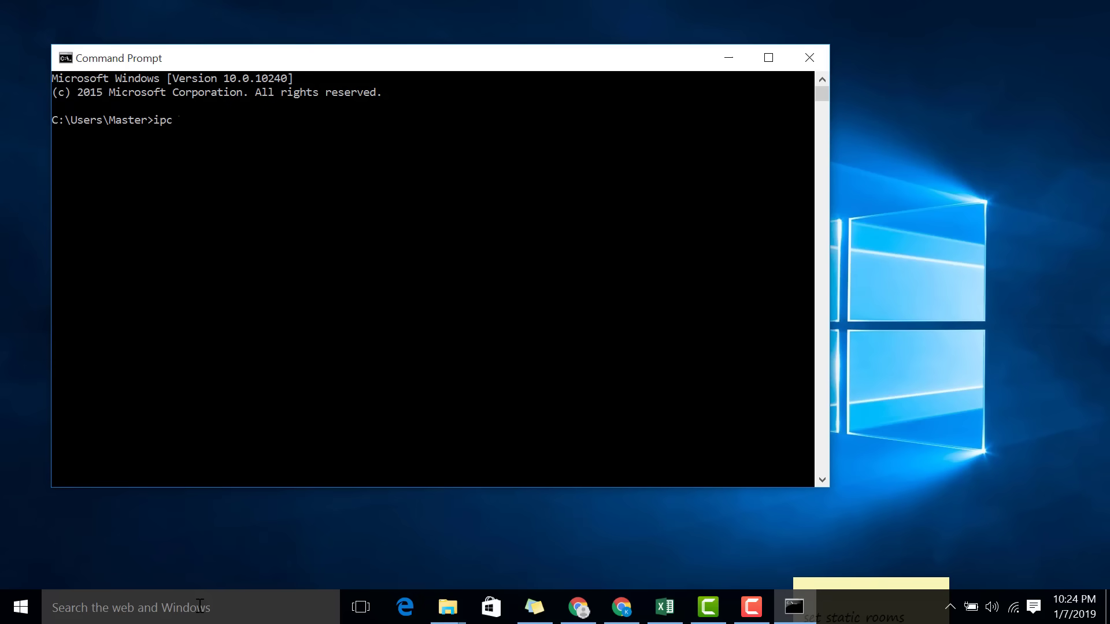
pyautogui.write('fonfig')
pyautogui.press('Return')
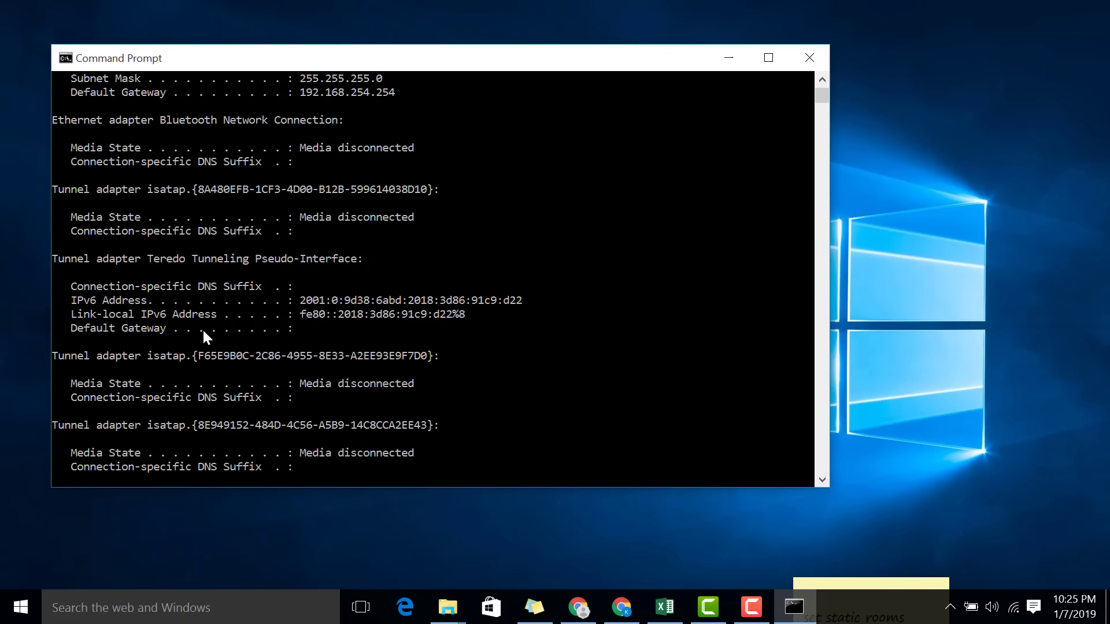
pyautogui.scroll(14, 202, 319)
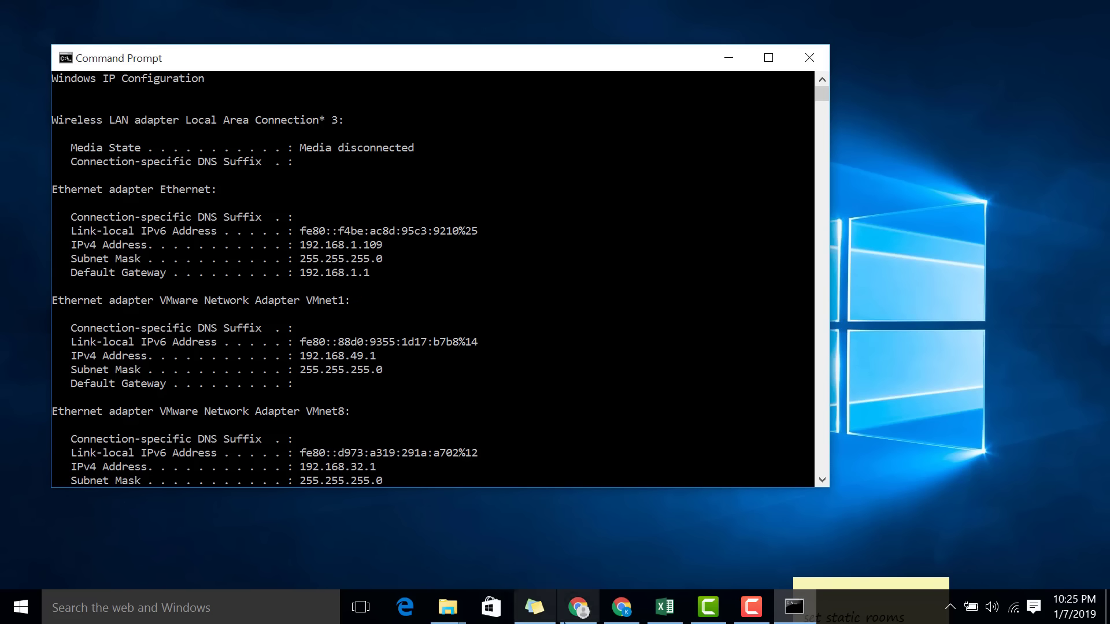
# Step: Launch Google Chrome and load the router page at 192.168.1.1
pyautogui.click(141, 608)
pyautogui.write('goog')
pyautogui.click(163, 196)
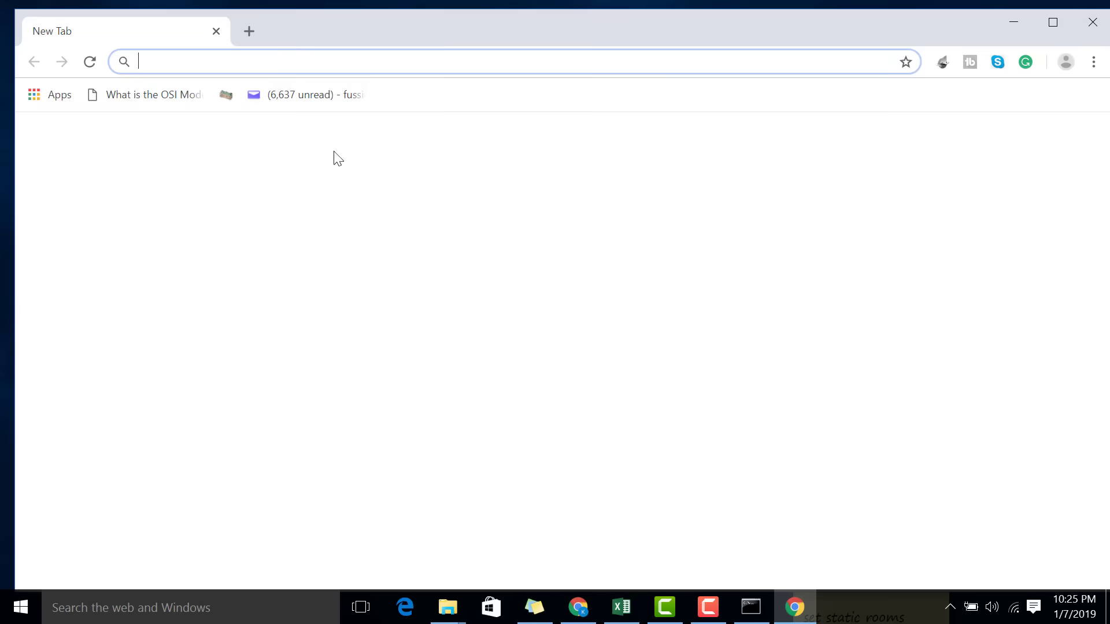
pyautogui.moveTo(307, 27); pyautogui.dragTo(503, 305)
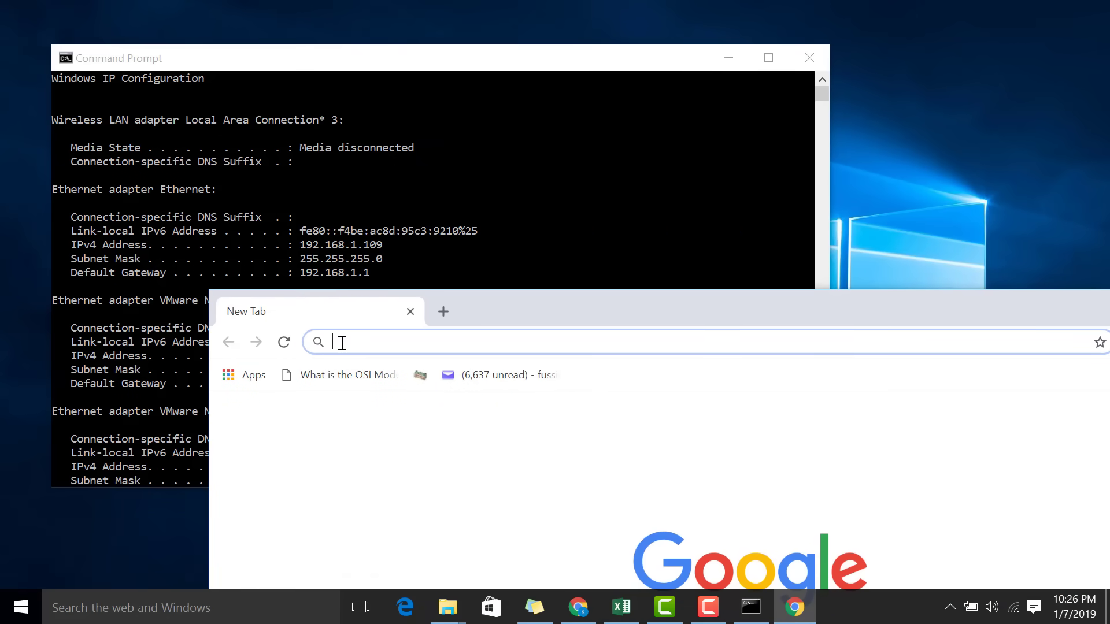
pyautogui.write('192.')
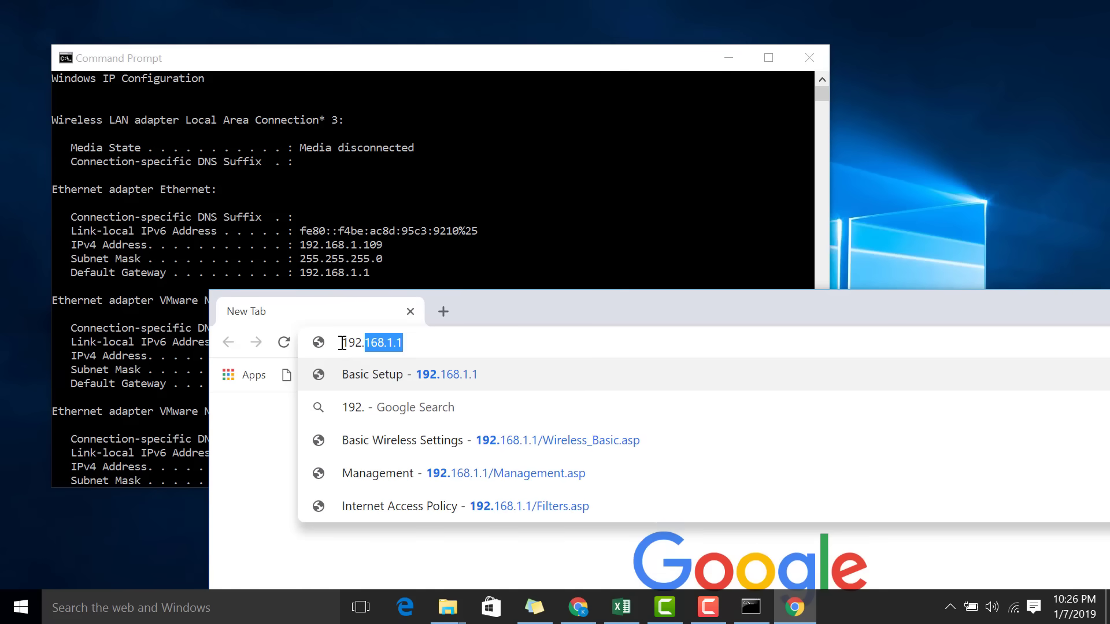
pyautogui.write('168.1.1')
pyautogui.press('Return')
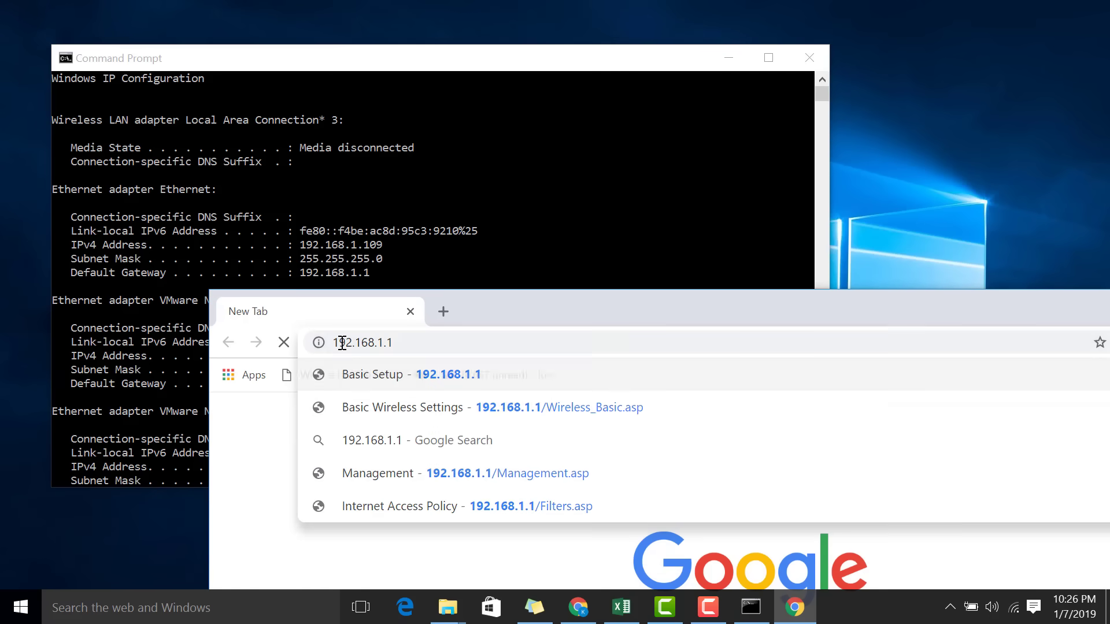
pyautogui.moveTo(539, 306); pyautogui.dragTo(402, 30)
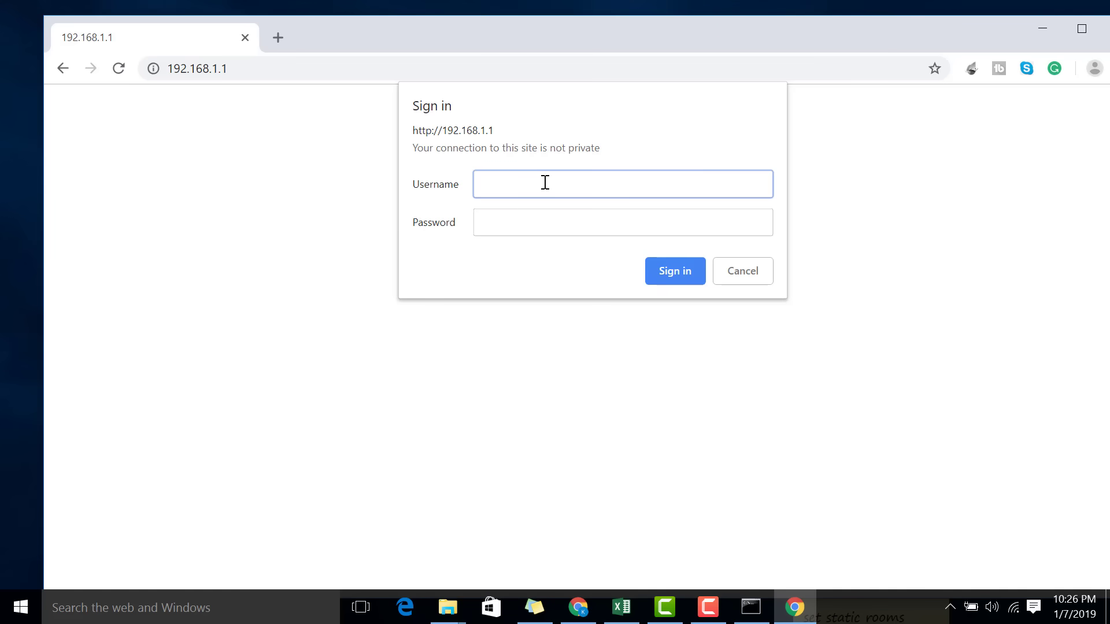
# Step: Sign in to the router with the admin username and password
pyautogui.write('min')
pyautogui.press('Tab')
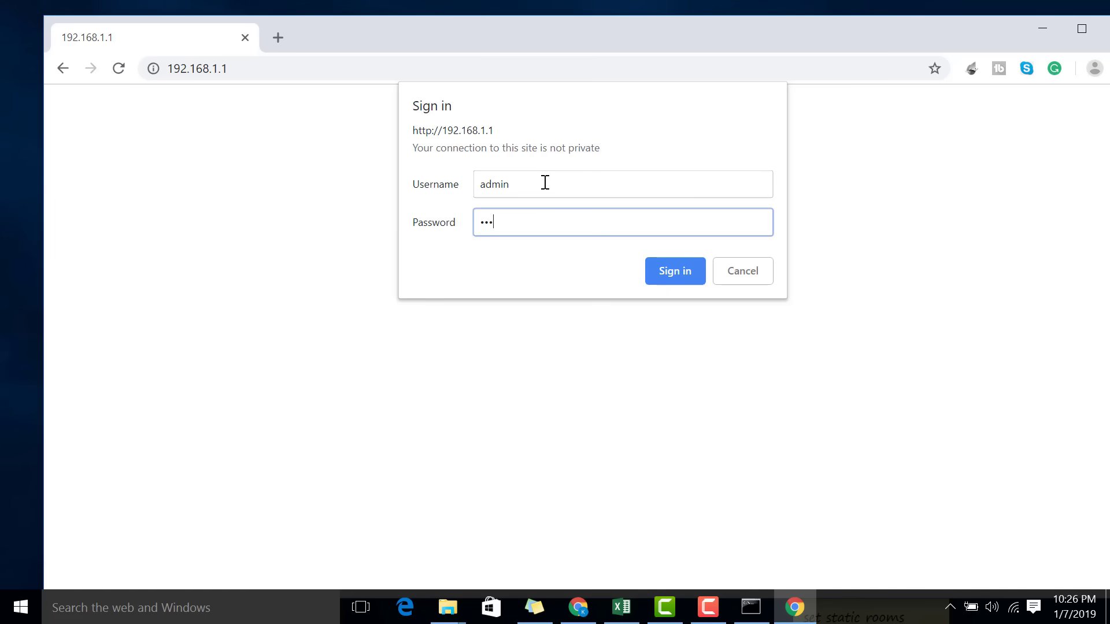
pyautogui.press('Return')
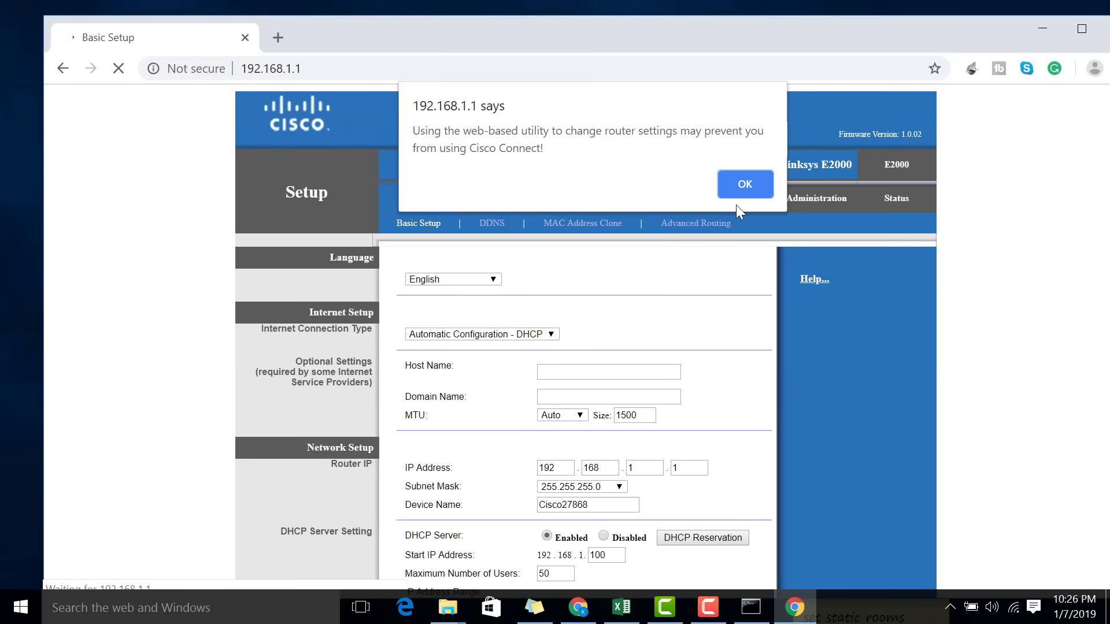
# Step: Dismiss the Cisco Connect and password prompts, set DHCP Server to Disabled, and save
pyautogui.click(736, 197)
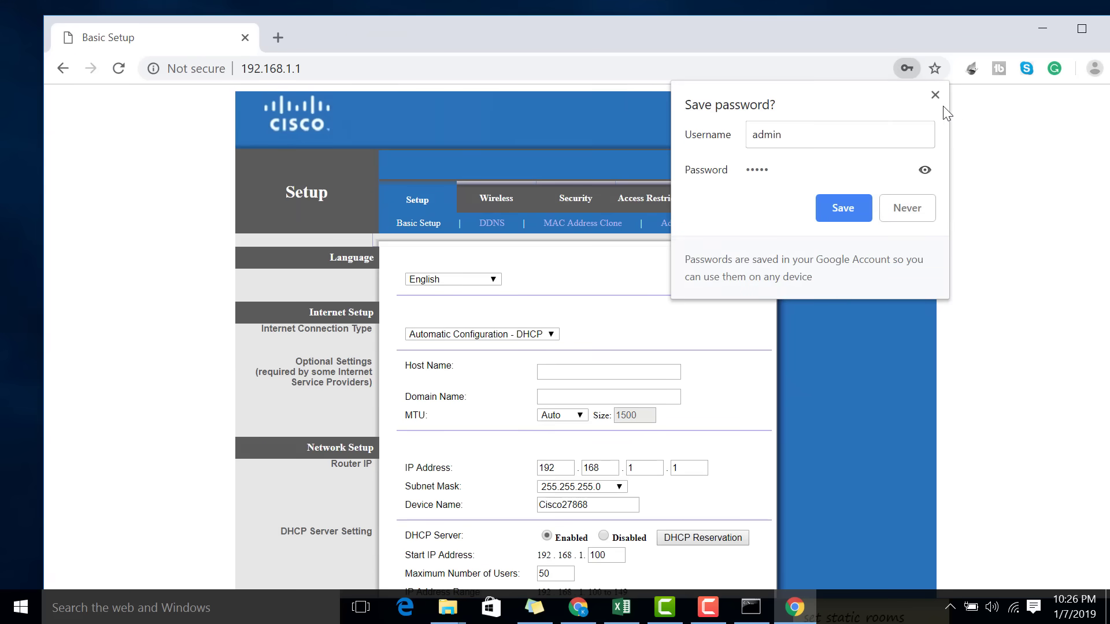
pyautogui.click(935, 95)
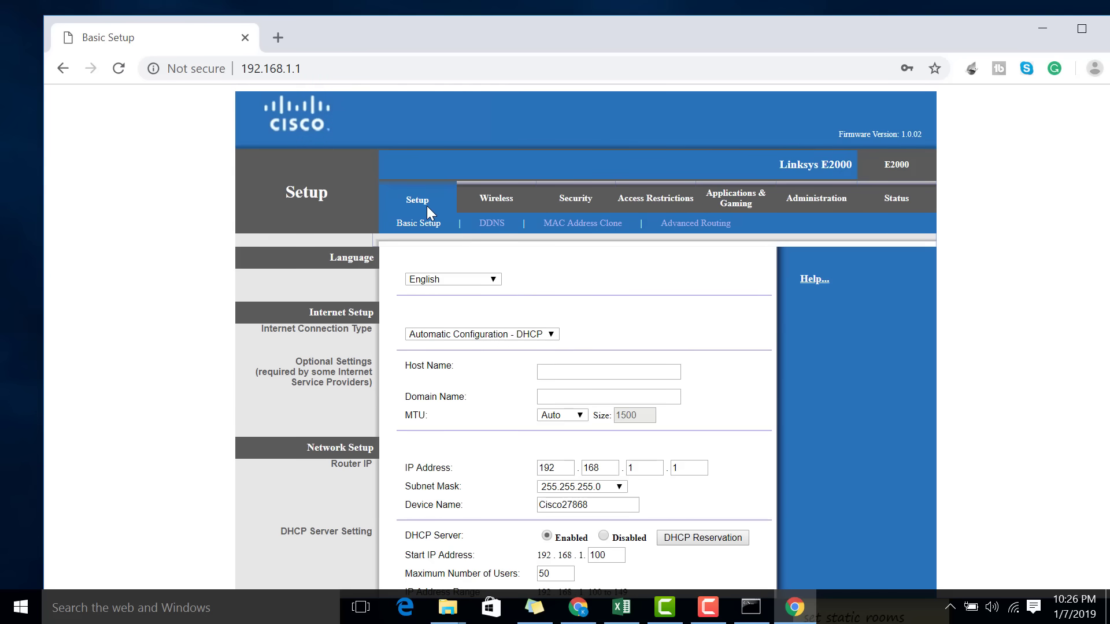
pyautogui.scroll(-3, 664, 298)
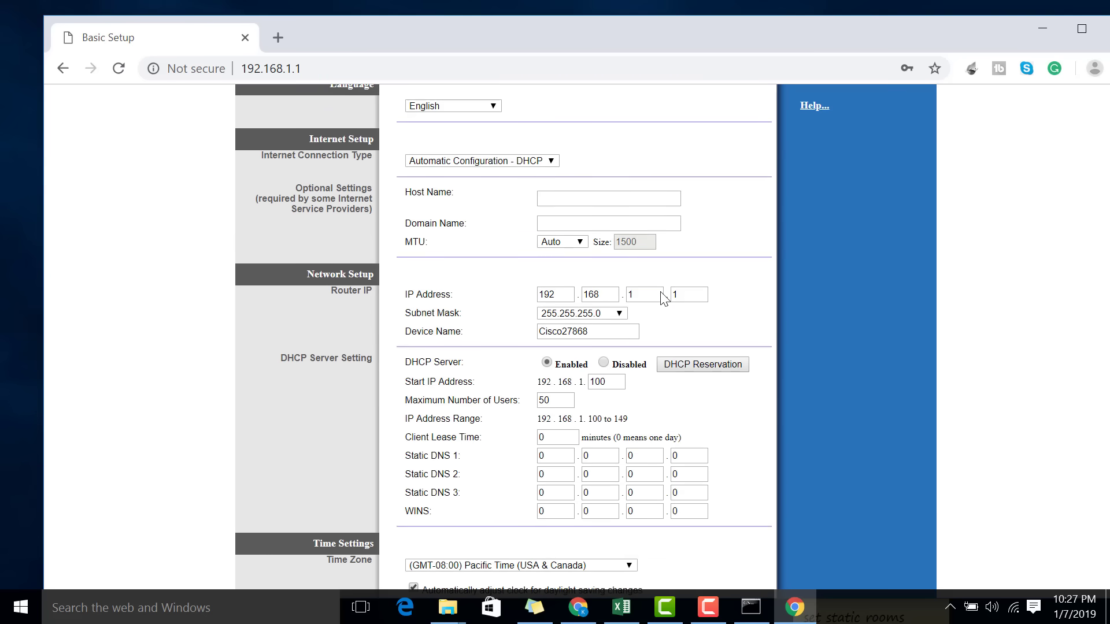
pyautogui.scroll(-2, 663, 297)
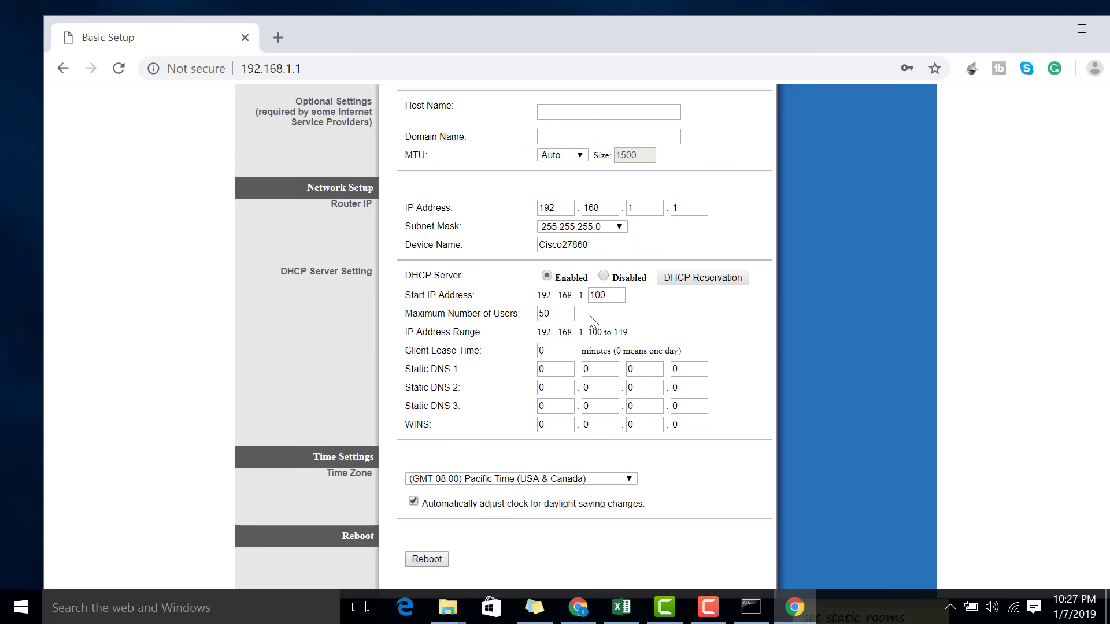
pyautogui.moveTo(404, 275); pyautogui.dragTo(482, 282)
pyautogui.click(604, 276)
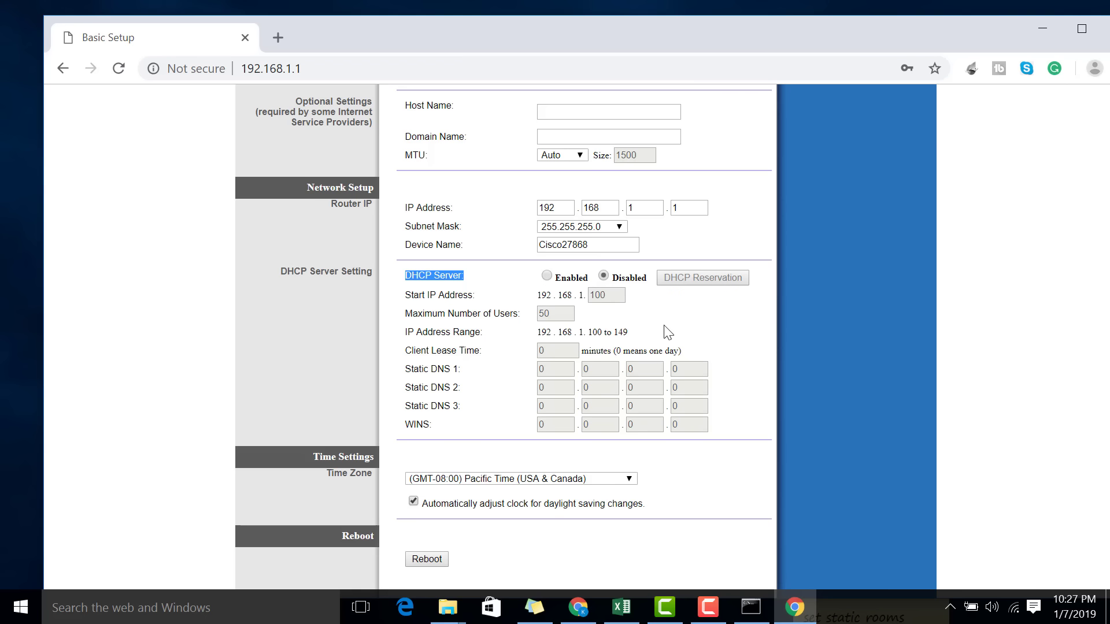
pyautogui.scroll(-1, 677, 341)
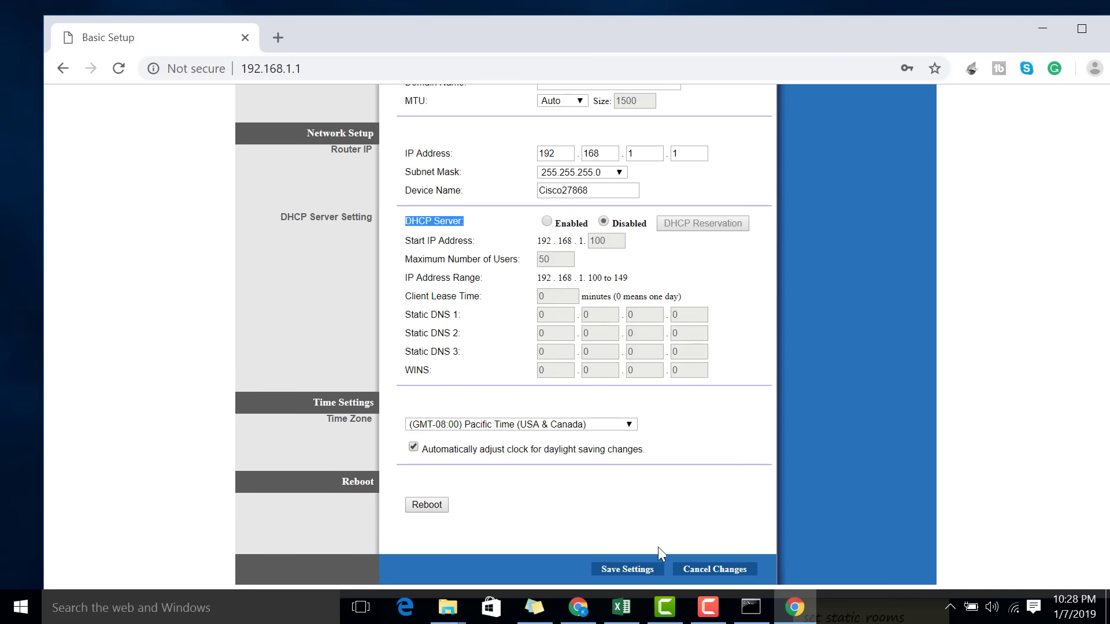
pyautogui.click(635, 570)
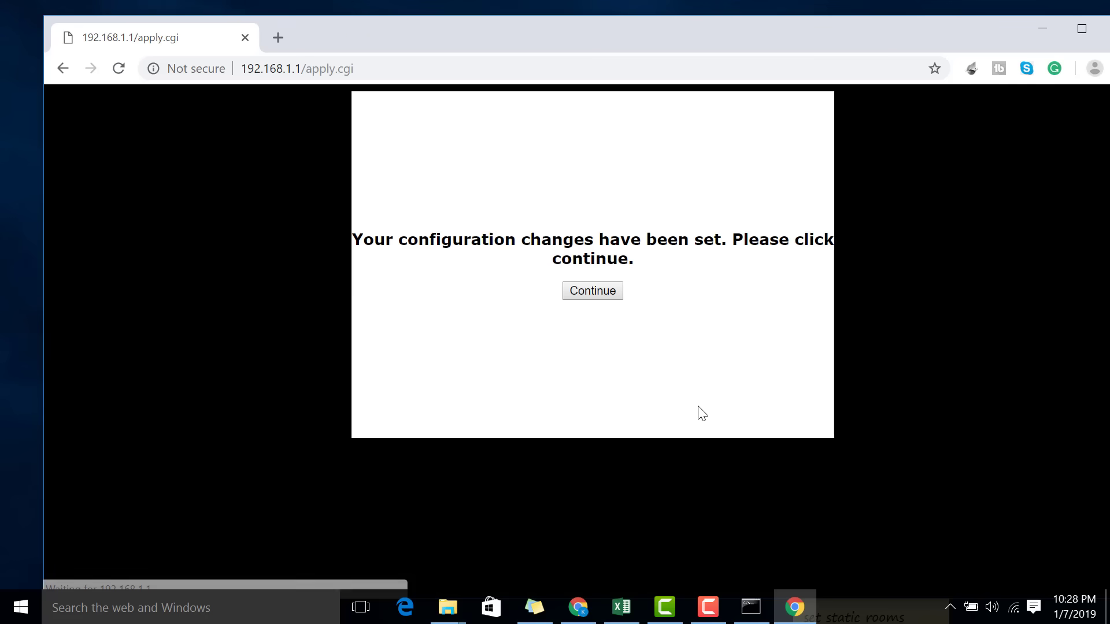
# Step: Change the router's local IP address last octet from 1 to 254 and save
pyautogui.click(605, 298)
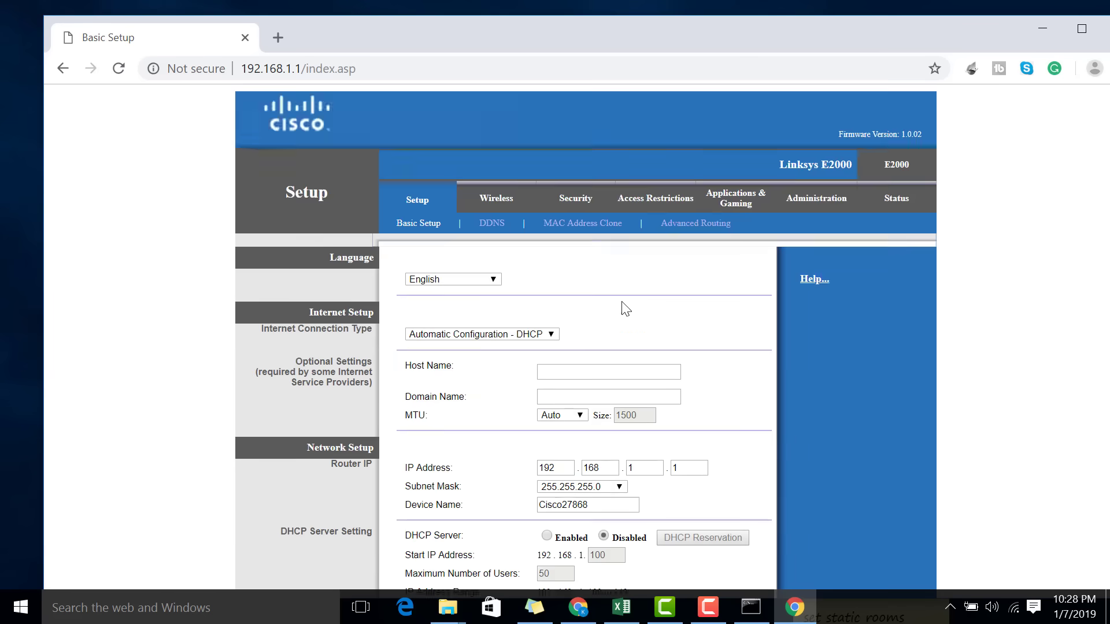
pyautogui.scroll(-3, 646, 407)
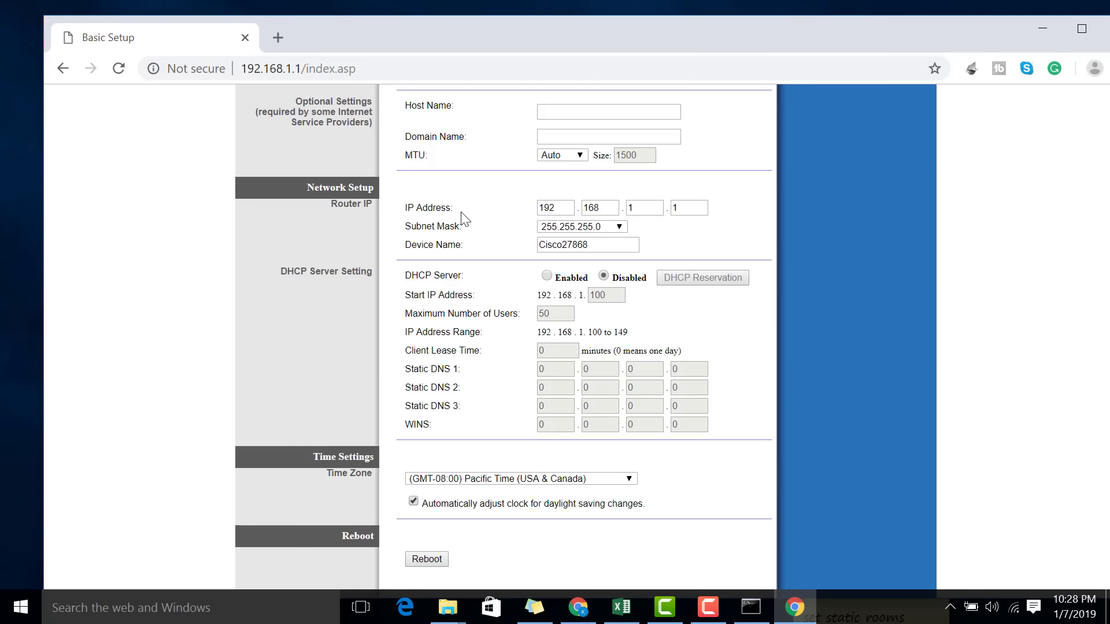
pyautogui.scroll(1, 573, 272)
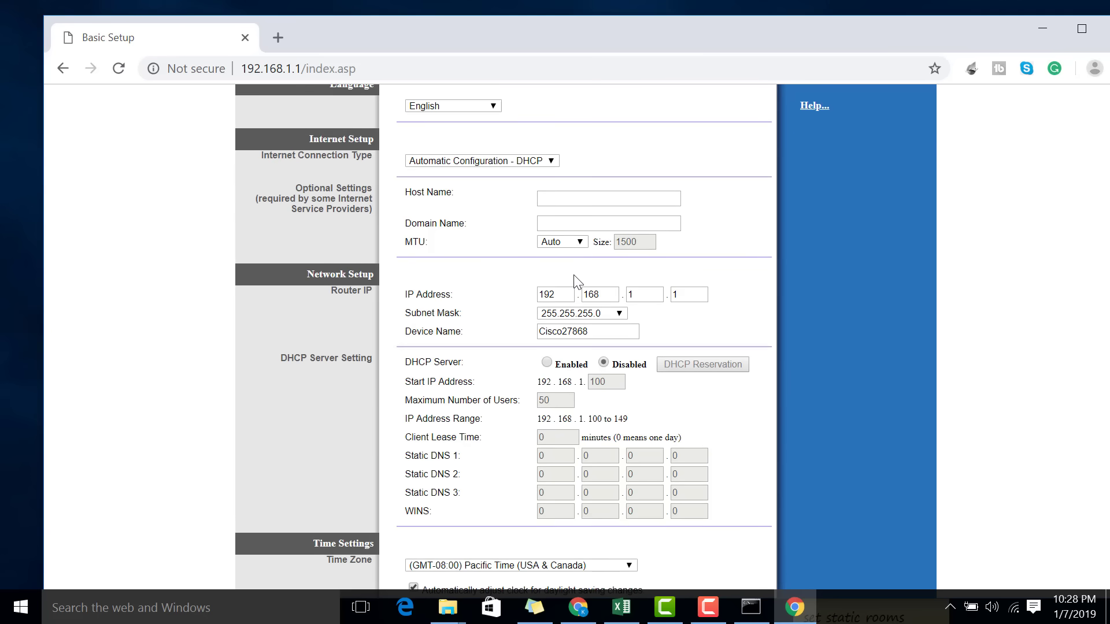
pyautogui.moveTo(557, 294); pyautogui.dragTo(533, 293)
pyautogui.click(687, 295)
pyautogui.doubleClick(676, 294)
pyautogui.doubleClick(688, 294)
pyautogui.click(702, 294)
pyautogui.press('BackSpace')
pyautogui.write('254')
pyautogui.scroll(-3, 690, 294)
pyautogui.click(634, 570)
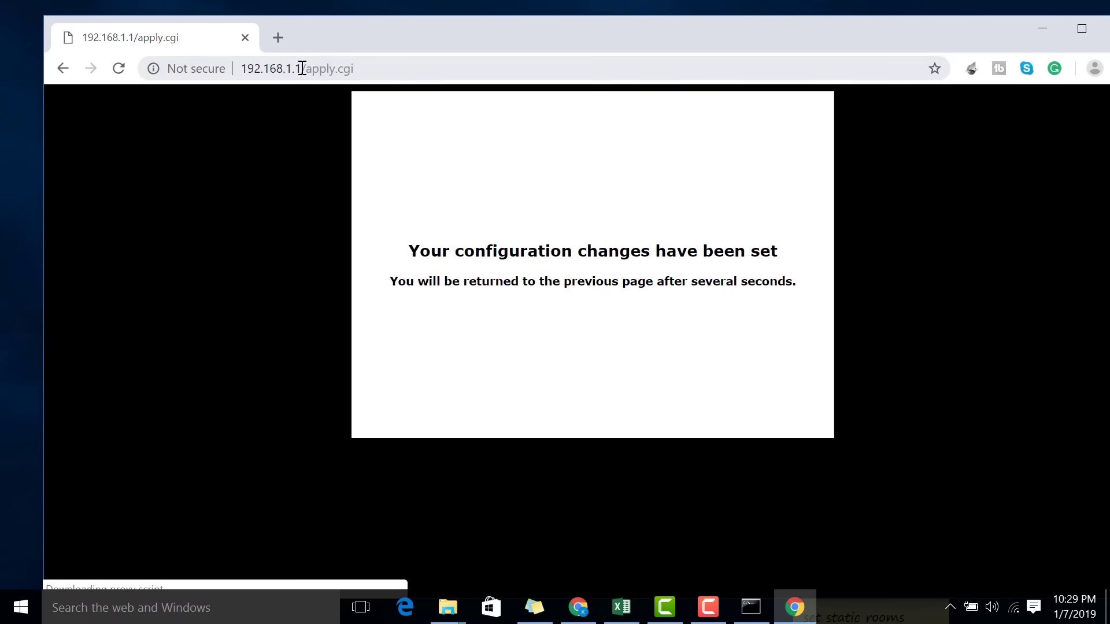
# Step: Load 192.168.1.254, sign in with the admin credentials, and decline saving the password
pyautogui.moveTo(302, 68); pyautogui.dragTo(389, 69)
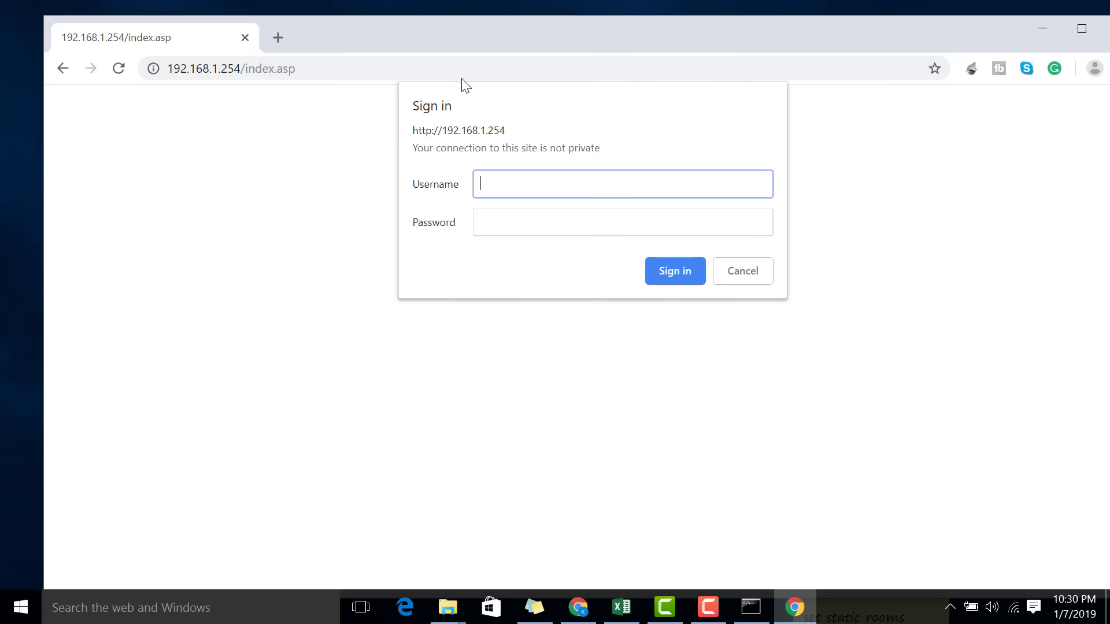
pyautogui.press('Tab')
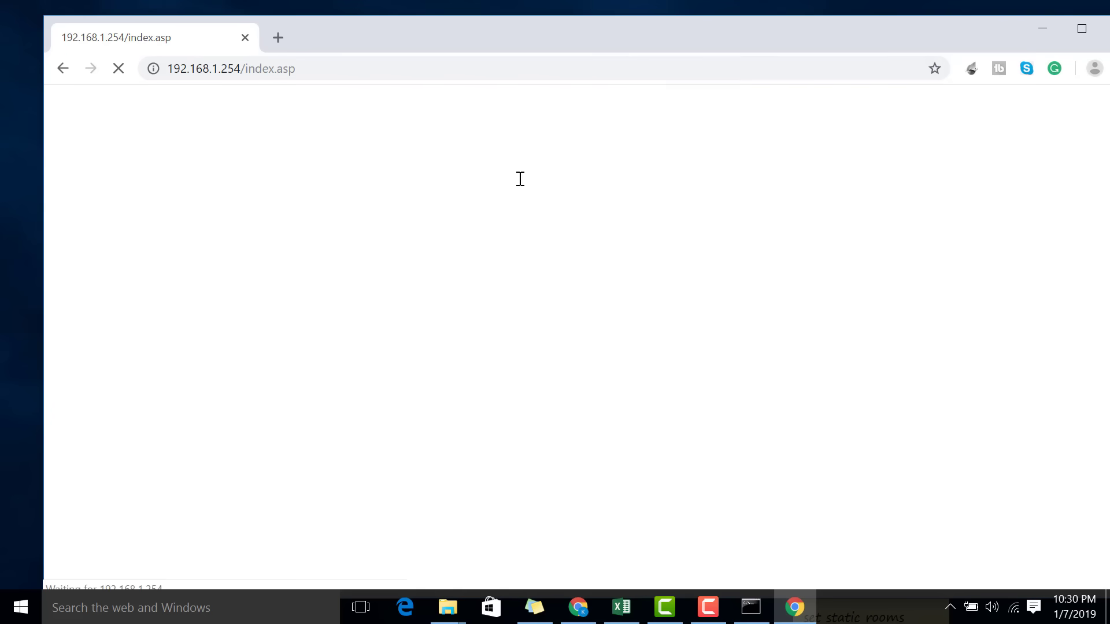
pyautogui.press('Return')
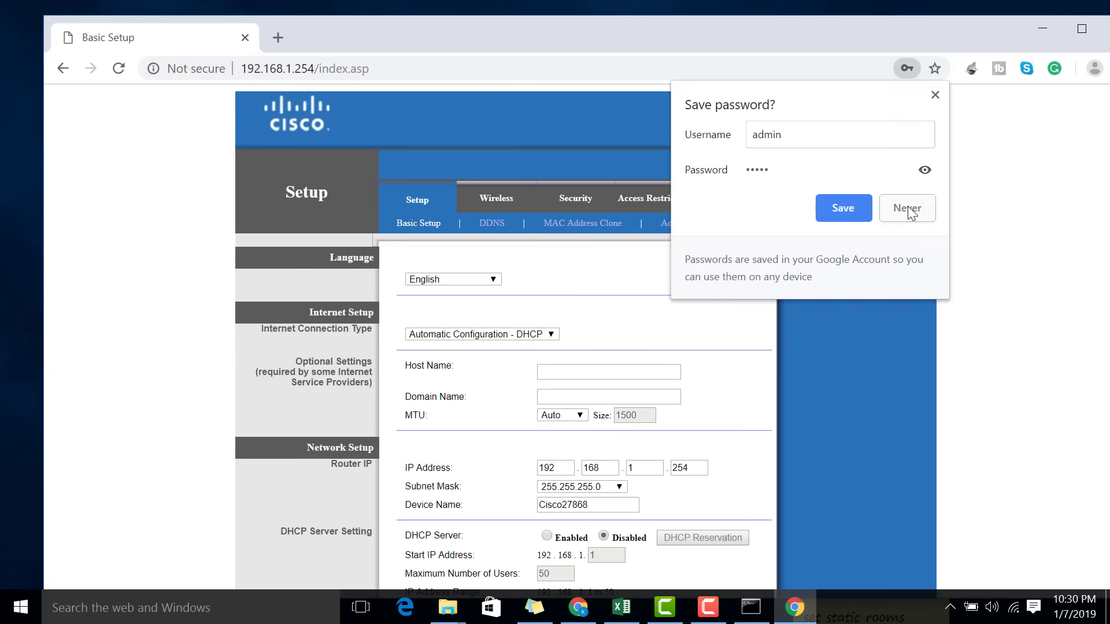
pyautogui.click(906, 209)
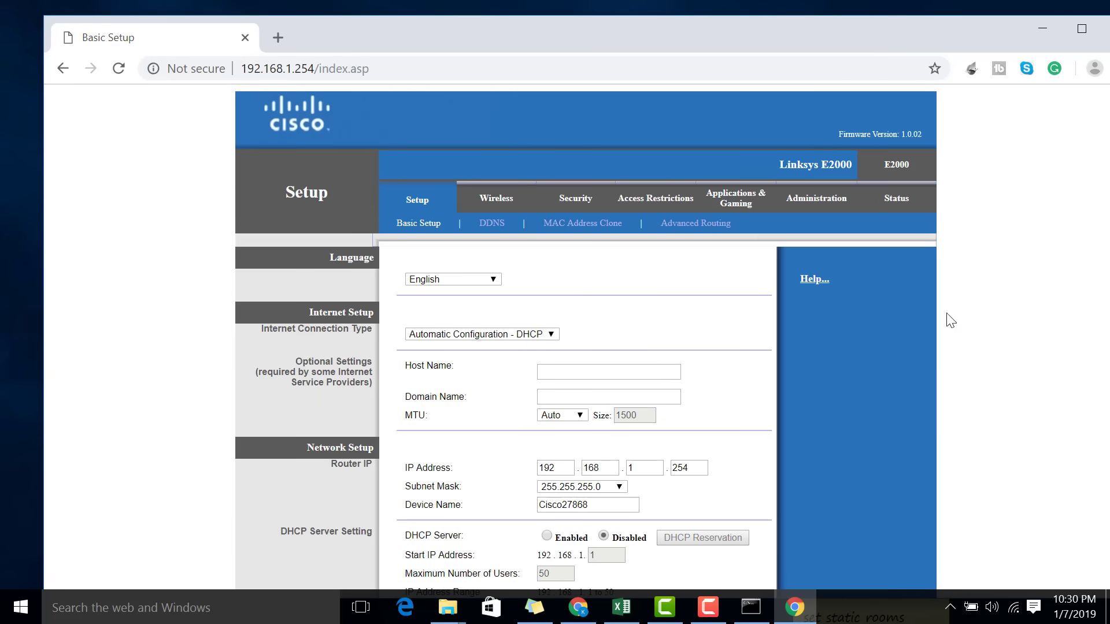
# Step: Confirm the router IP reads 192.168.1.254 and DHCP Server remains Disabled
pyautogui.scroll(-3, 659, 333)
pyautogui.moveTo(669, 292); pyautogui.dragTo(699, 294)
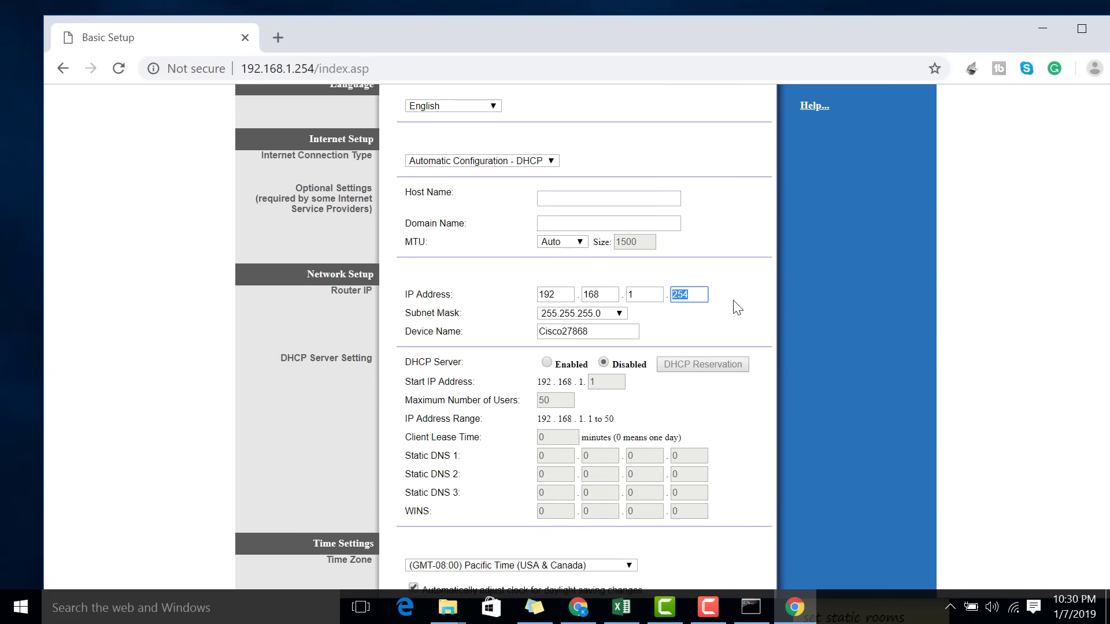
pyautogui.scroll(-1, 663, 327)
pyautogui.scroll(2, 700, 334)
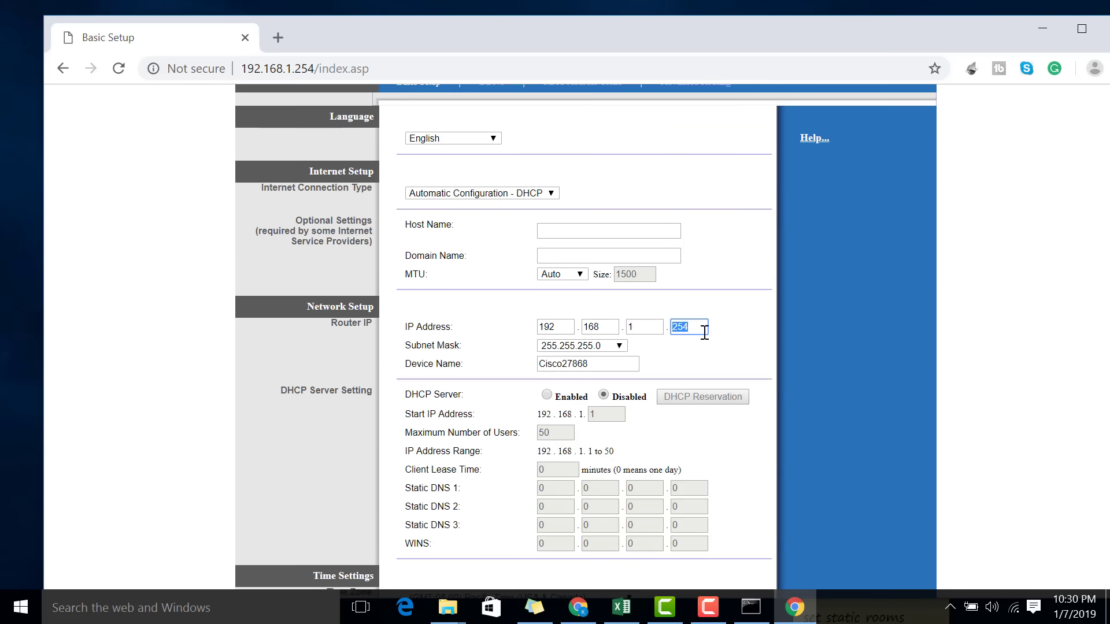
pyautogui.scroll(-1, 706, 331)
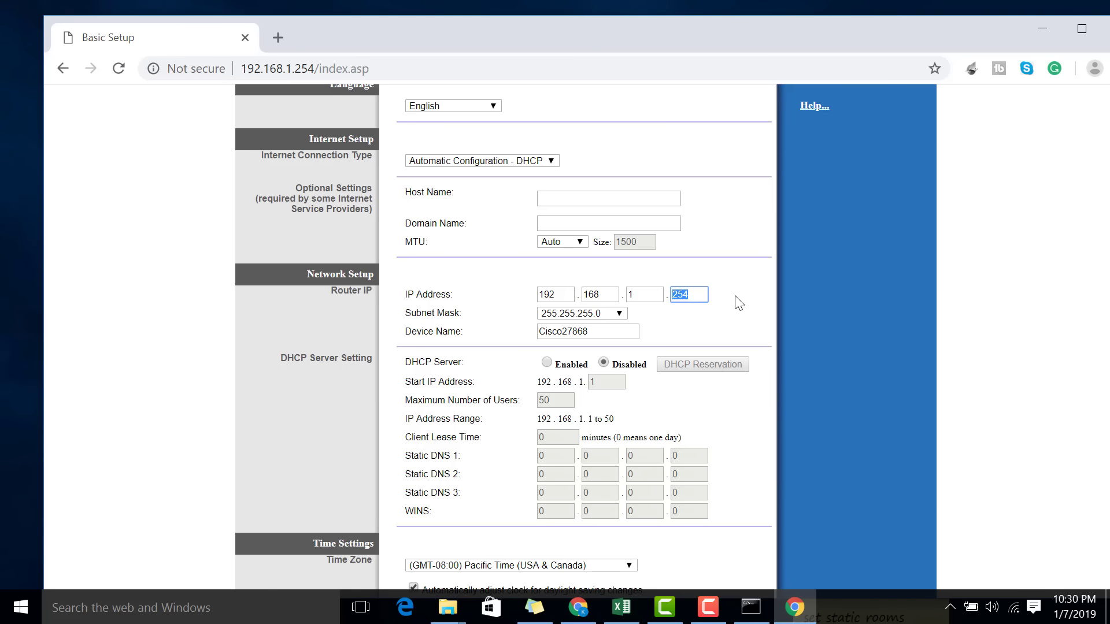
pyautogui.scroll(3, 753, 356)
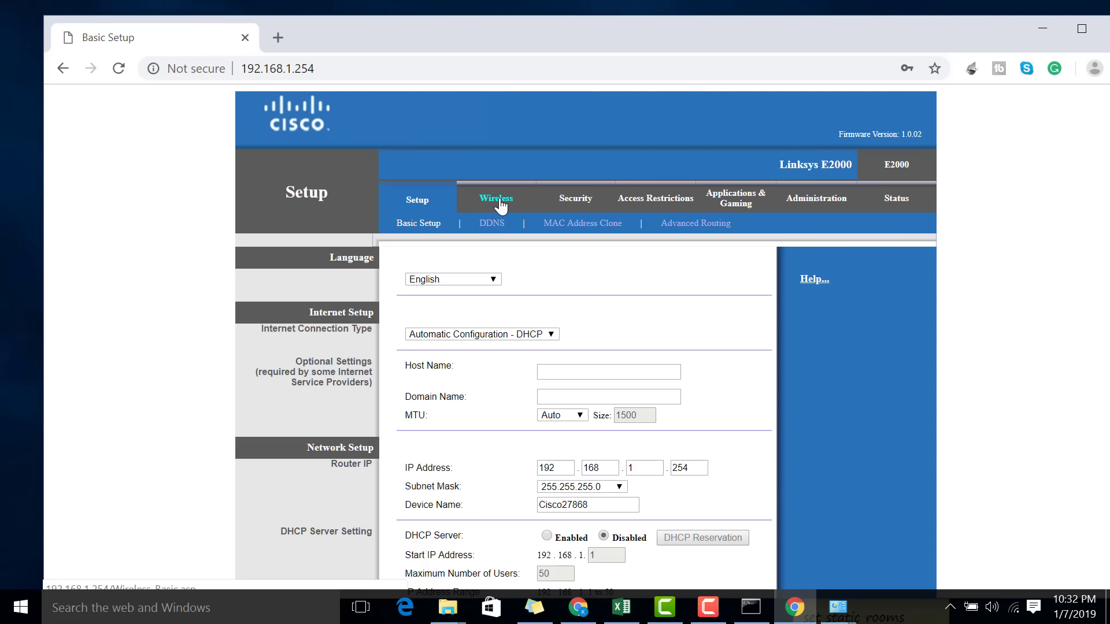
# Step: In Manual wireless view, change the network name to torogipro, leaving Channel on Auto
pyautogui.click(499, 201)
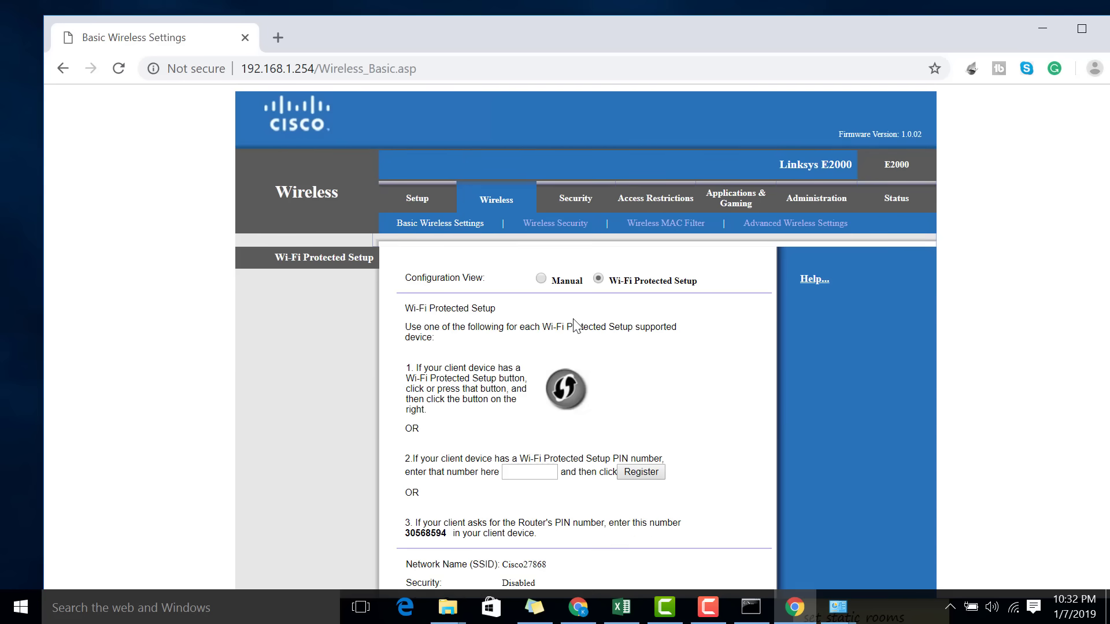
pyautogui.click(541, 278)
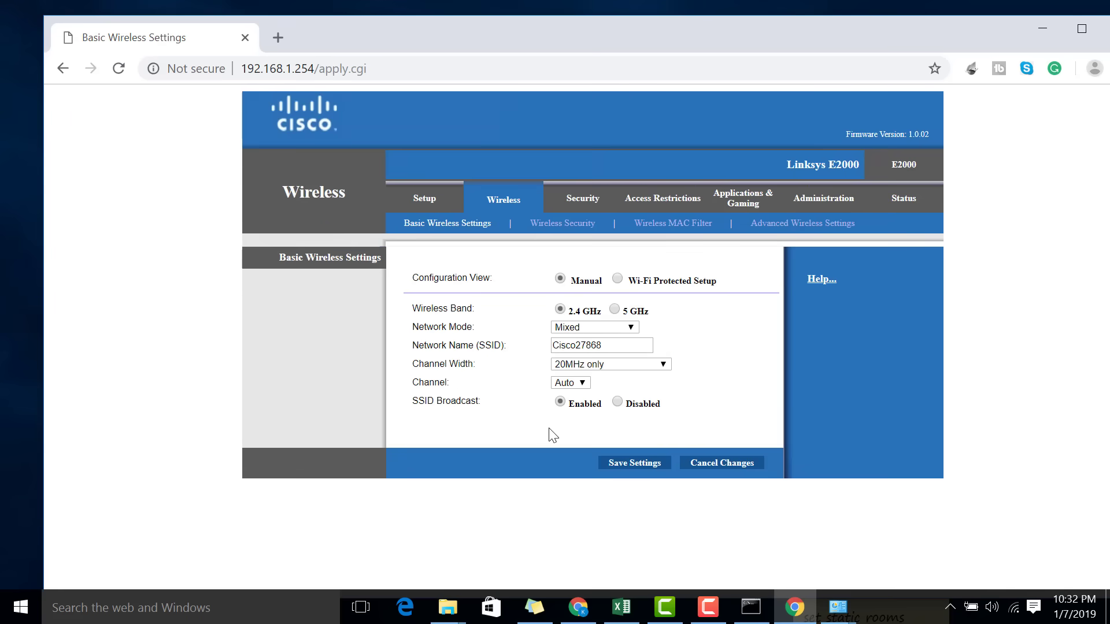
pyautogui.press('Tab')
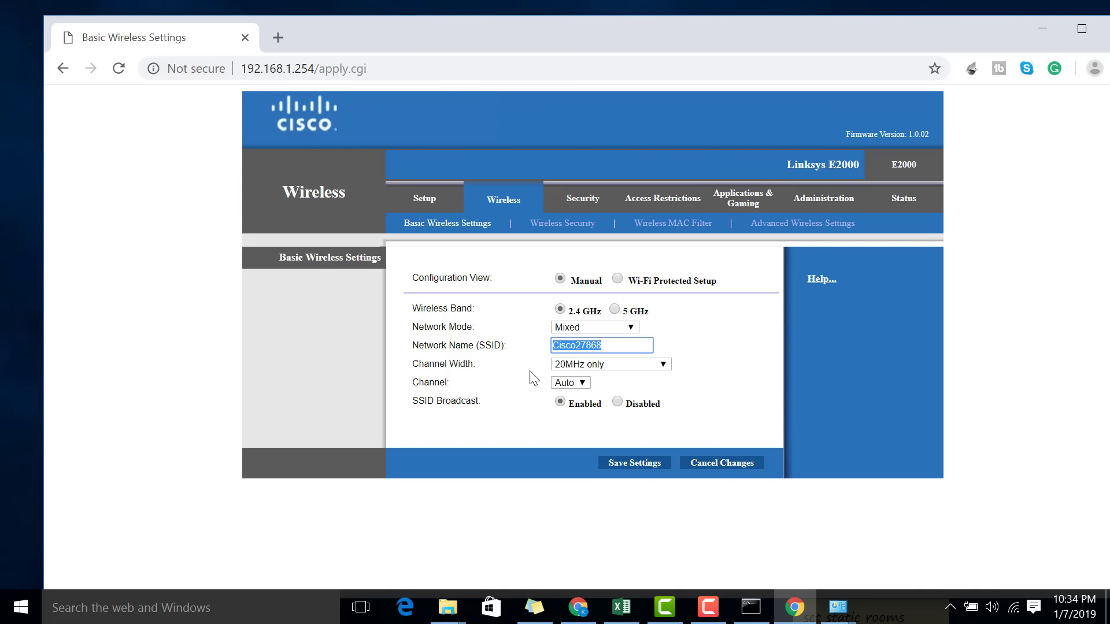
pyautogui.press('BackSpace')
pyautogui.write('torogipro')
pyautogui.click(645, 386)
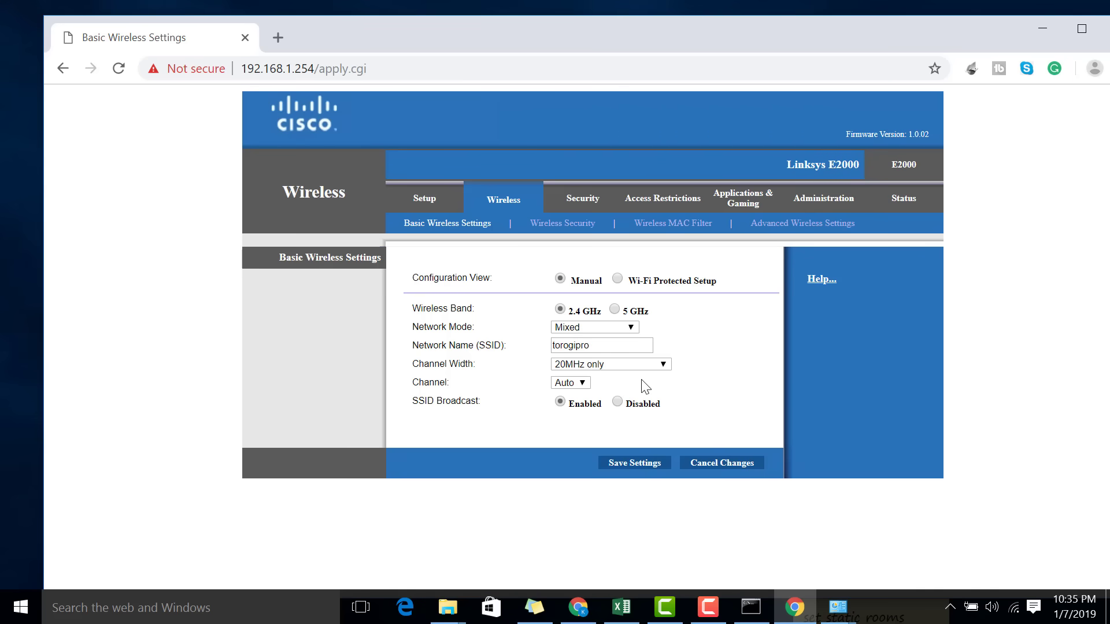
pyautogui.click(575, 384)
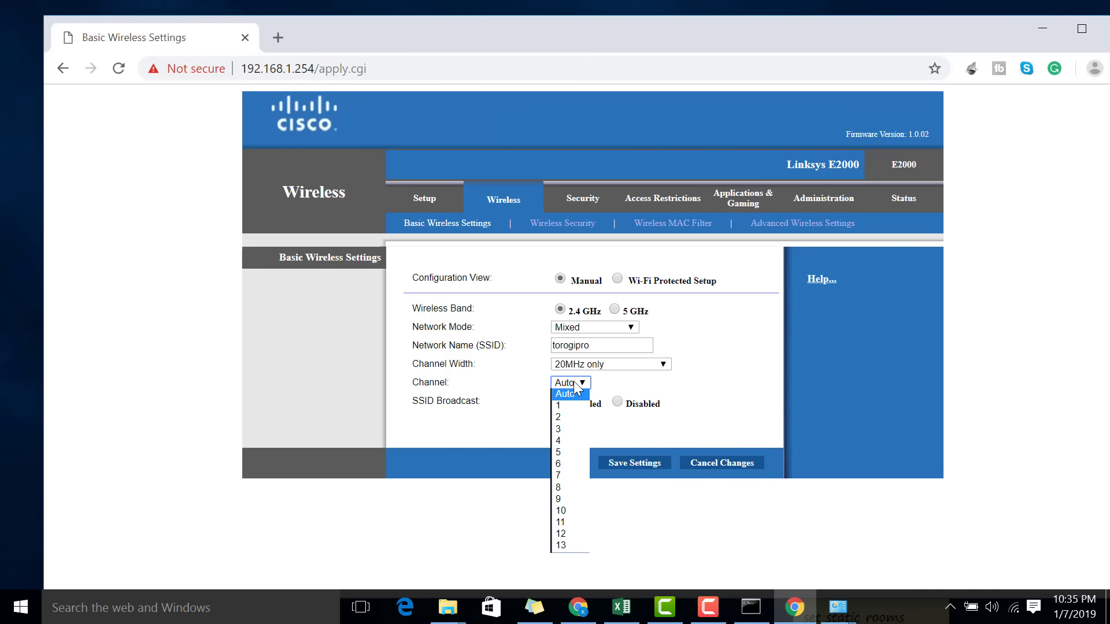
pyautogui.click(615, 392)
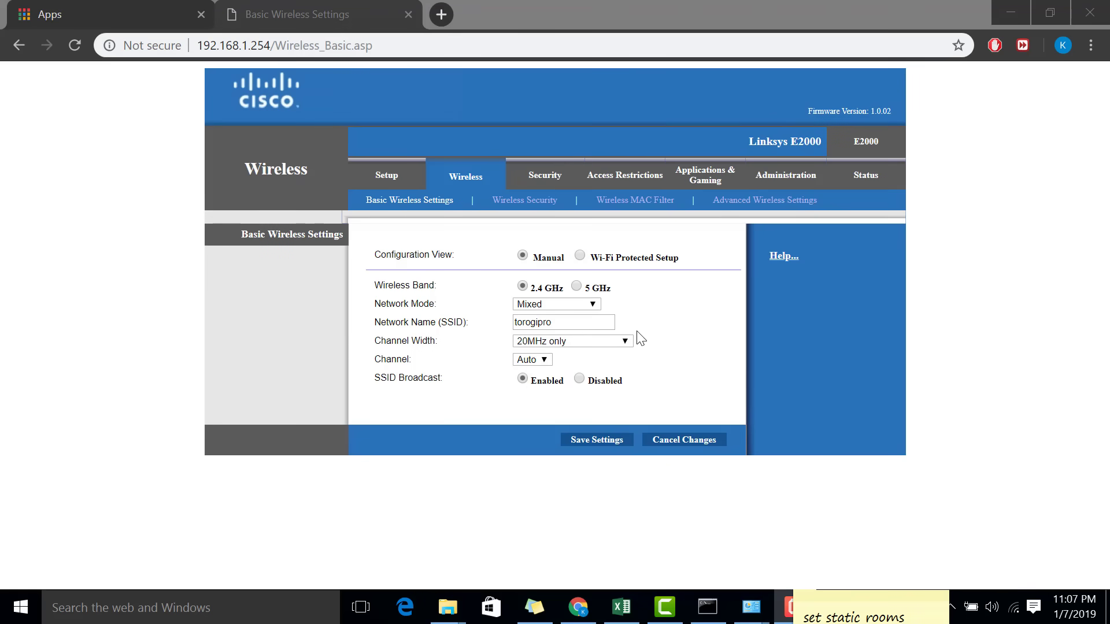
# Step: Set Wireless Security mode to WPA2 Personal with a passphrase, save, and continue
pyautogui.click(533, 208)
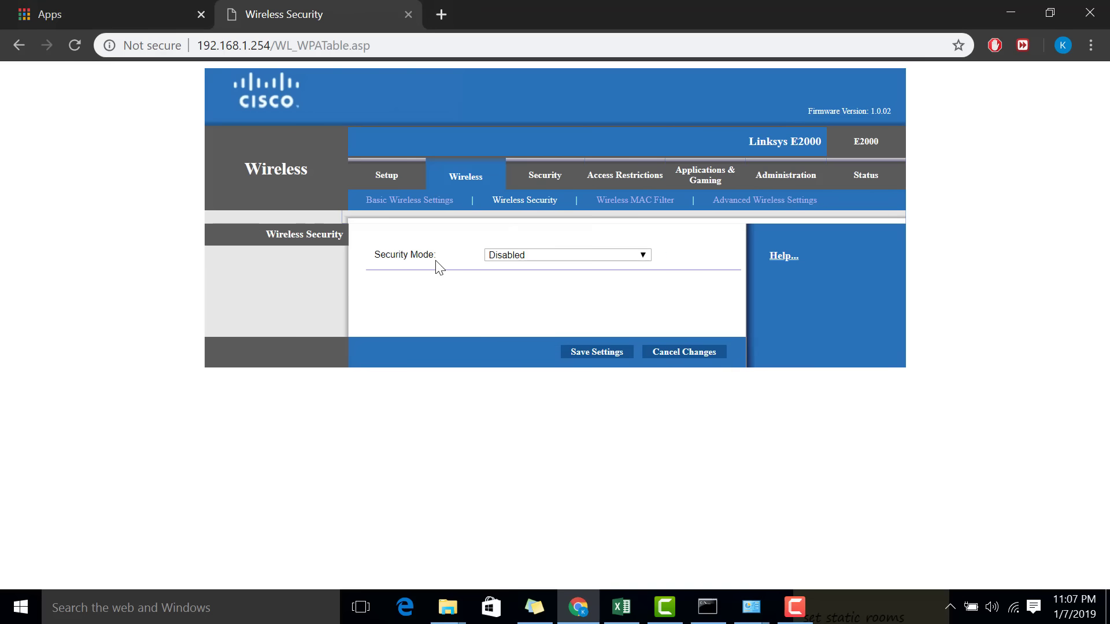
pyautogui.click(535, 255)
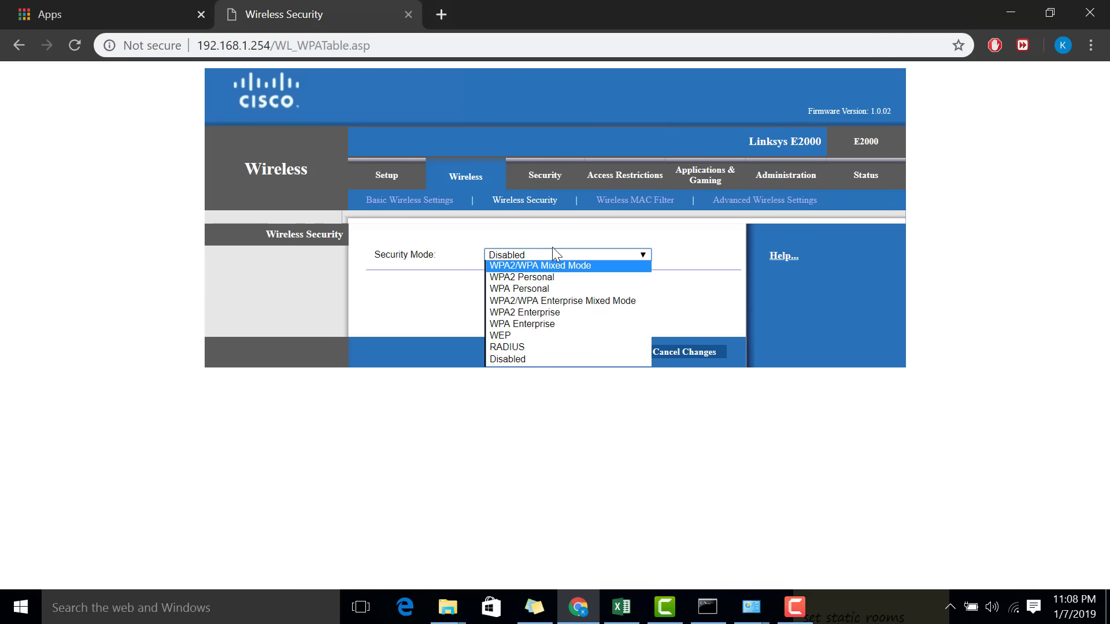
pyautogui.click(567, 277)
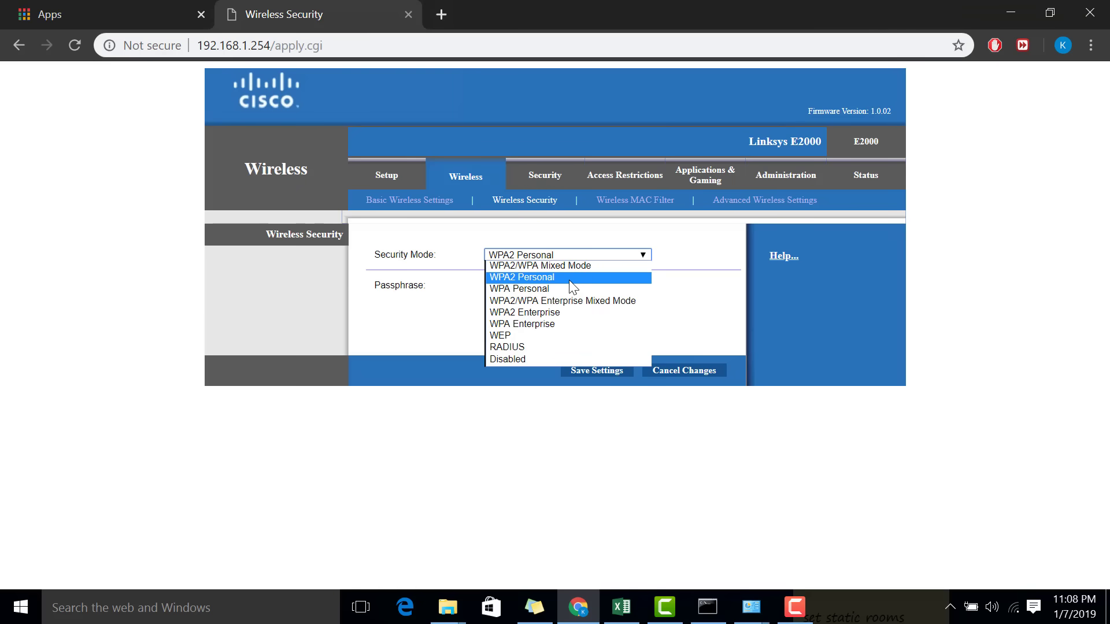
pyautogui.click(568, 279)
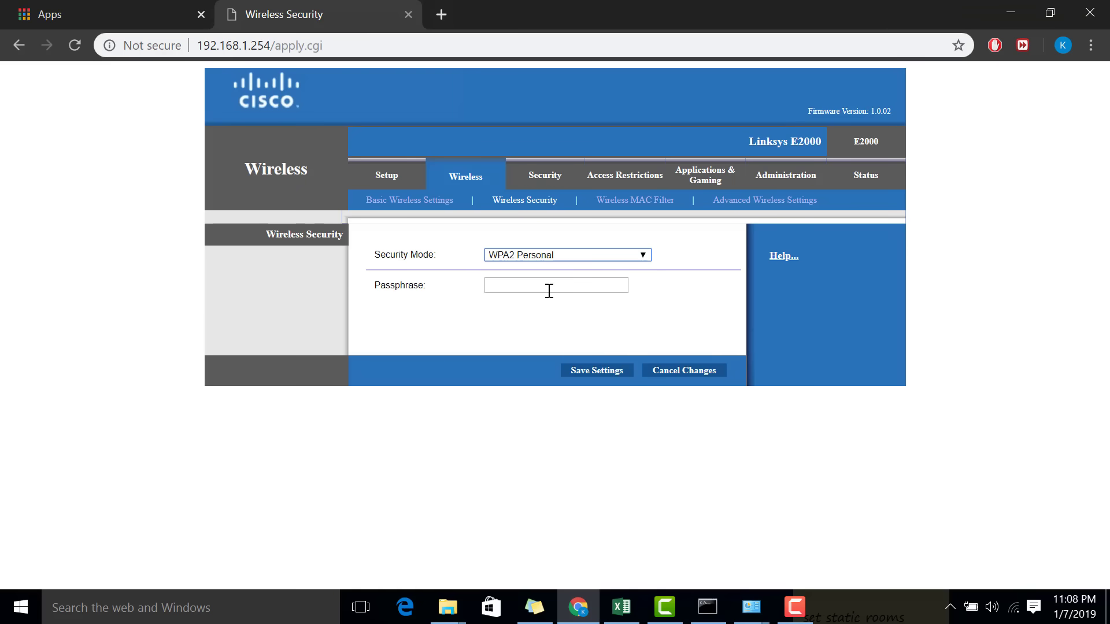
pyautogui.click(549, 292)
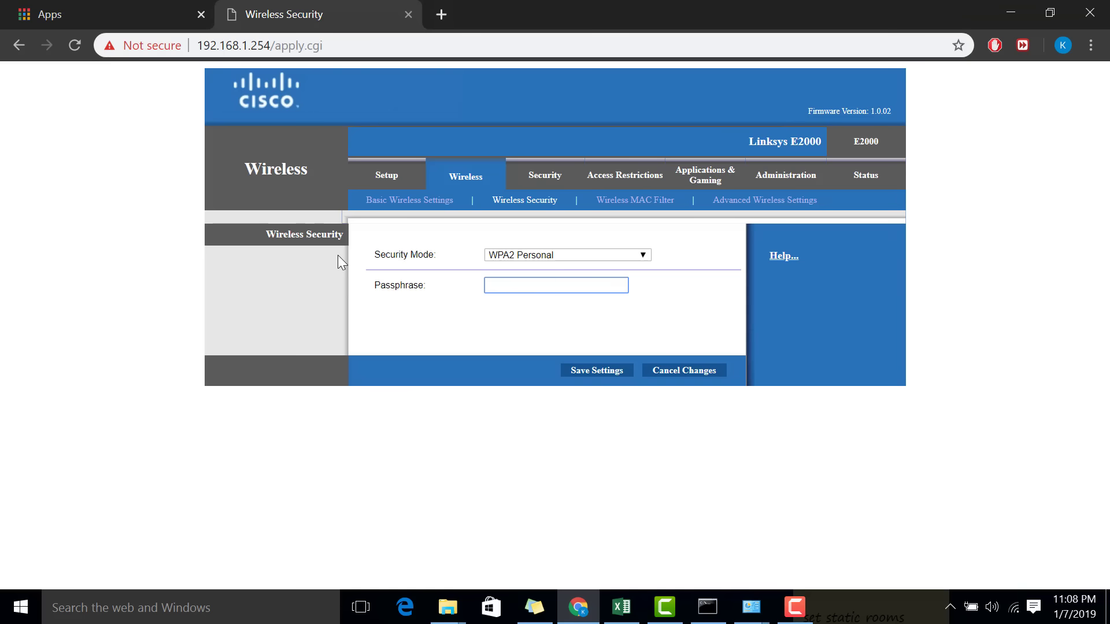
pyautogui.click(583, 375)
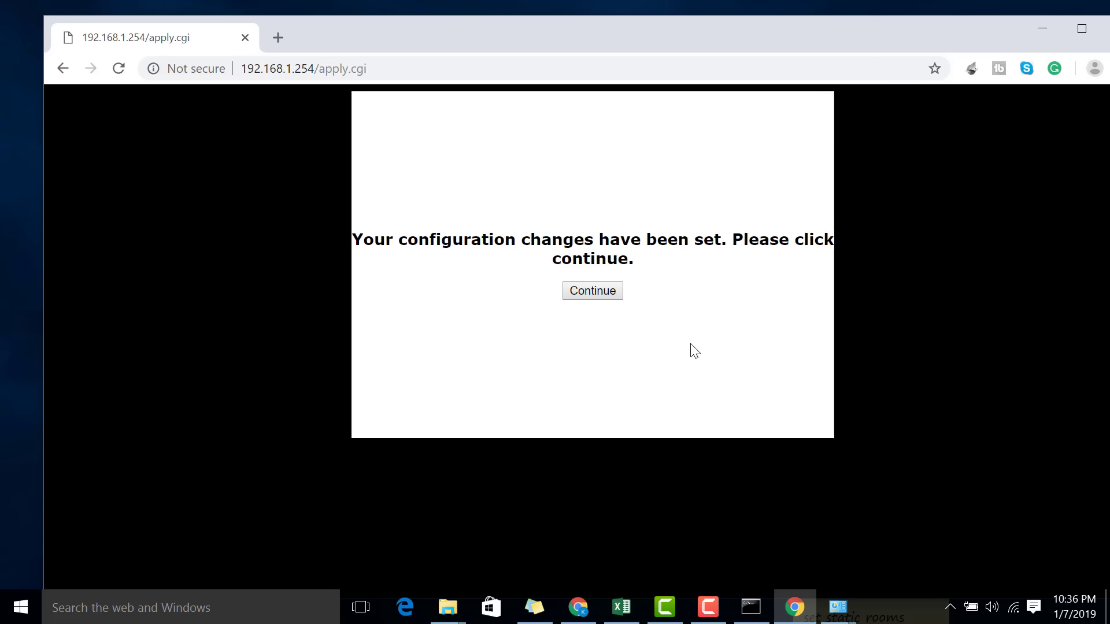
pyautogui.click(580, 293)
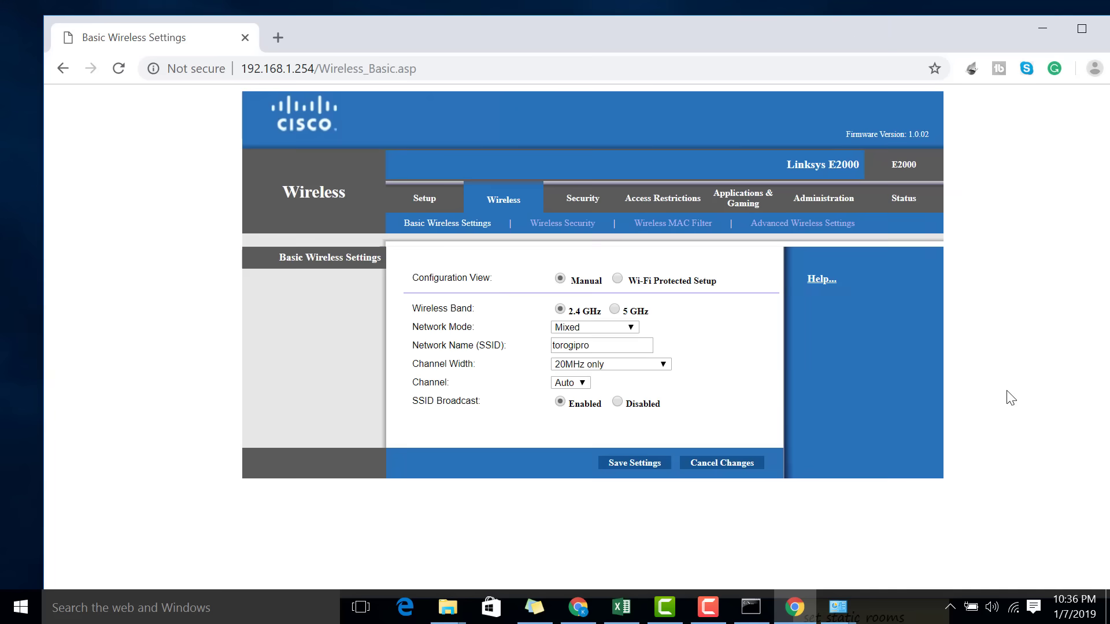